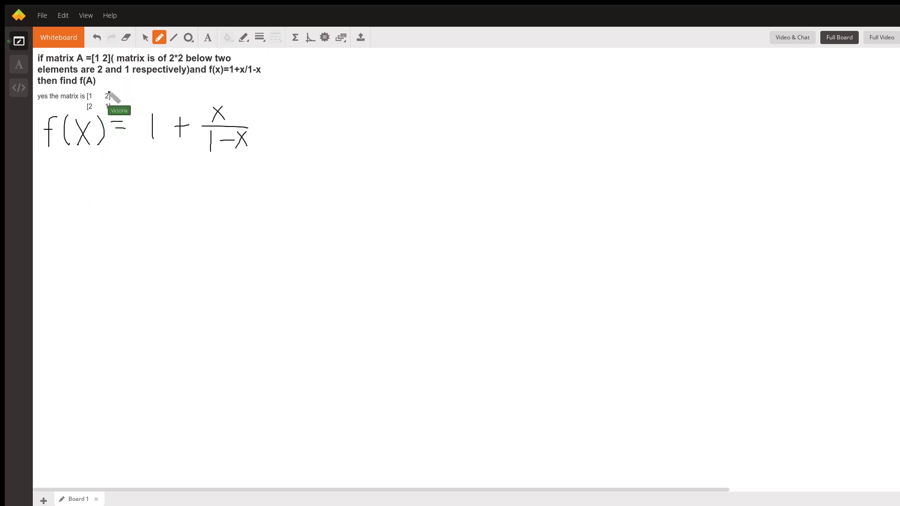
# Circle the given matrix in the question and write A = [1 2; 2 1] below it.
pyautogui.moveTo(92, 87)
pyautogui.mouseDown()
pyautogui.moveTo(74, 104)
pyautogui.moveTo(100, 112)
pyautogui.moveTo(116, 94)
pyautogui.moveTo(106, 88)
pyautogui.mouseUp()
pyautogui.moveTo(63, 157)
pyautogui.mouseDown()
pyautogui.moveTo(59, 182)
pyautogui.moveTo(104, 168)
pyautogui.moveTo(124, 208)
pyautogui.moveTo(136, 205)
pyautogui.mouseUp()
pyautogui.moveTo(160, 162)
pyautogui.mouseDown()
pyautogui.moveTo(174, 174)
pyautogui.moveTo(145, 197)
pyautogui.moveTo(168, 202)
pyautogui.moveTo(183, 154)
pyautogui.moveTo(184, 194)
pyautogui.moveTo(174, 201)
pyautogui.mouseUp()
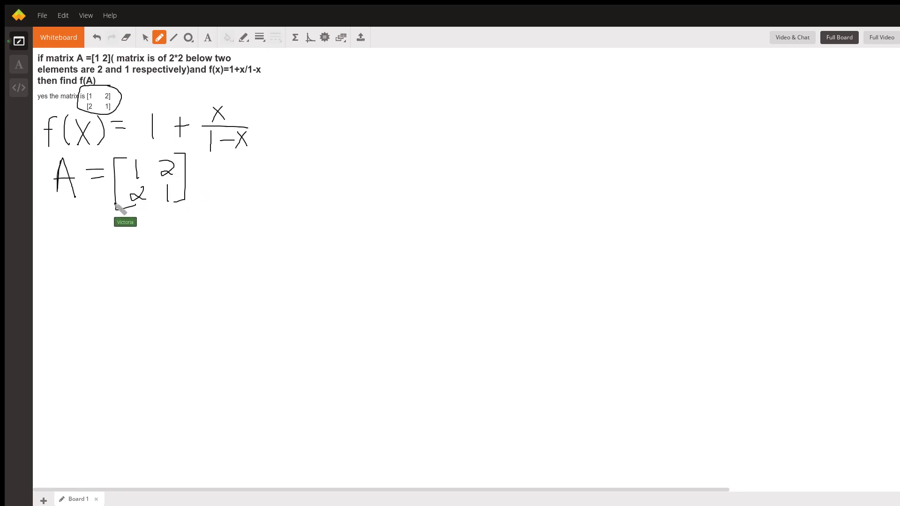
# Write f(A) = [1 0; 0 1] + below matrix A.
pyautogui.moveTo(63, 224)
pyautogui.mouseDown()
pyautogui.moveTo(60, 264)
pyautogui.moveTo(65, 247)
pyautogui.mouseUp()
pyautogui.moveTo(89, 206)
pyautogui.mouseDown()
pyautogui.moveTo(86, 266)
pyautogui.moveTo(109, 265)
pyautogui.moveTo(111, 251)
pyautogui.moveTo(121, 276)
pyautogui.mouseUp()
pyautogui.moveTo(140, 239); pyautogui.dragTo(146, 239)
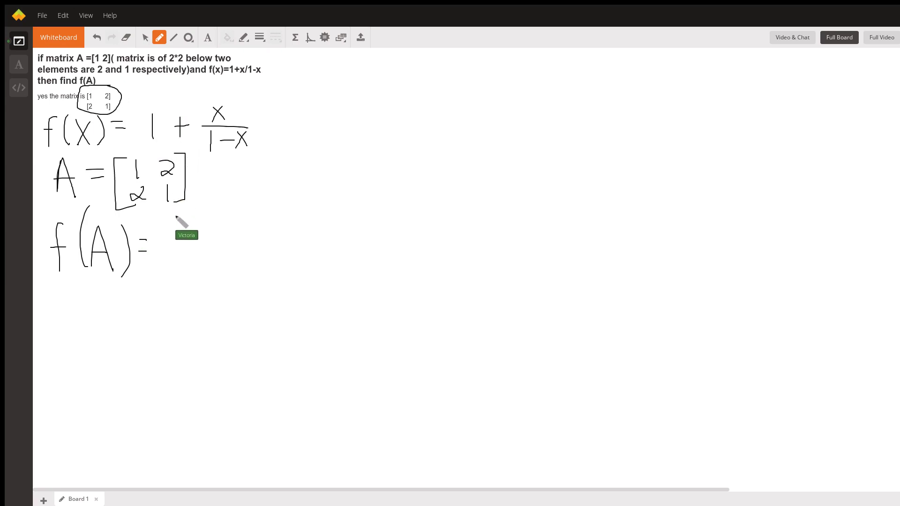
pyautogui.moveTo(179, 216); pyautogui.dragTo(183, 257)
pyautogui.moveTo(207, 218)
pyautogui.mouseDown()
pyautogui.moveTo(185, 242)
pyautogui.moveTo(209, 256)
pyautogui.mouseUp()
pyautogui.moveTo(213, 214); pyautogui.dragTo(222, 258)
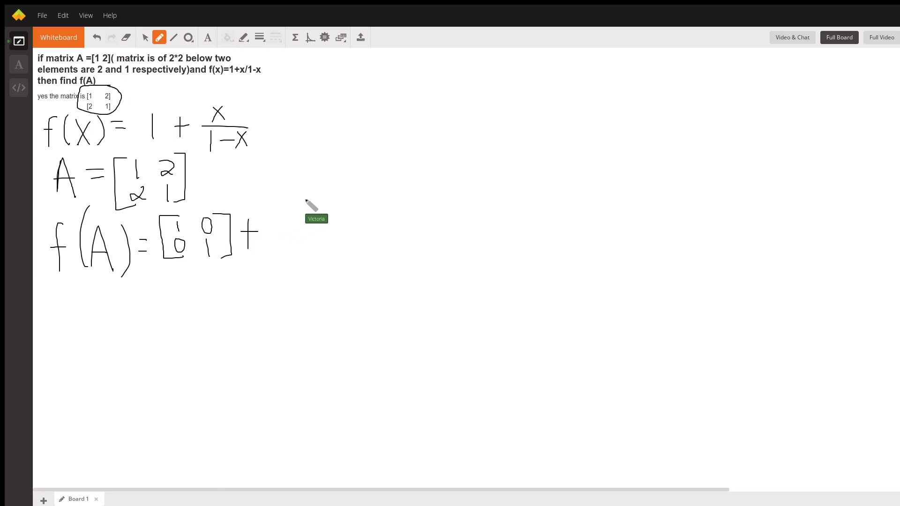
# Add the fraction A over ([1 0; 0 1] − A), followed by an equals sign.
pyautogui.moveTo(313, 194)
pyautogui.mouseDown()
pyautogui.moveTo(281, 211)
pyautogui.moveTo(283, 229)
pyautogui.moveTo(301, 233)
pyautogui.mouseUp()
pyautogui.moveTo(301, 200)
pyautogui.mouseDown()
pyautogui.moveTo(310, 230)
pyautogui.moveTo(347, 229)
pyautogui.mouseUp()
pyautogui.moveTo(353, 188); pyautogui.dragTo(360, 238)
pyautogui.moveTo(273, 249); pyautogui.dragTo(417, 245)
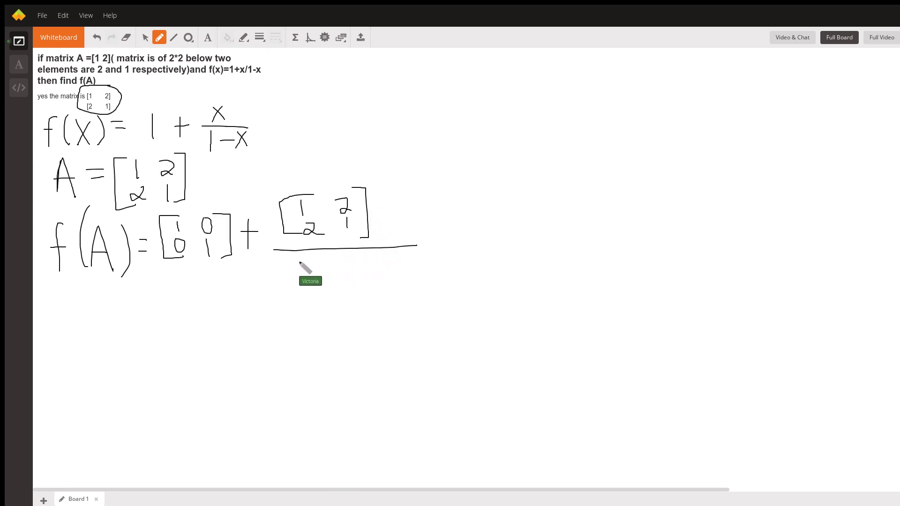
pyautogui.moveTo(295, 260)
pyautogui.mouseDown()
pyautogui.moveTo(279, 296)
pyautogui.moveTo(301, 301)
pyautogui.mouseUp()
pyautogui.moveTo(303, 282); pyautogui.dragTo(324, 289)
pyautogui.moveTo(331, 259)
pyautogui.mouseDown()
pyautogui.moveTo(330, 296)
pyautogui.moveTo(359, 276)
pyautogui.moveTo(382, 294)
pyautogui.mouseUp()
pyautogui.moveTo(377, 263); pyautogui.dragTo(378, 274)
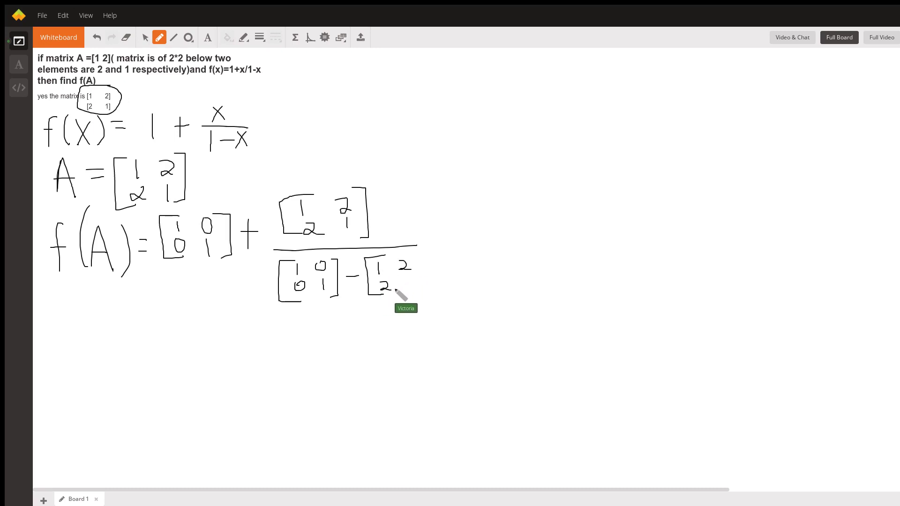
pyautogui.moveTo(408, 291); pyautogui.dragTo(410, 294)
pyautogui.moveTo(416, 256)
pyautogui.mouseDown()
pyautogui.moveTo(426, 274)
pyautogui.moveTo(420, 303)
pyautogui.mouseUp()
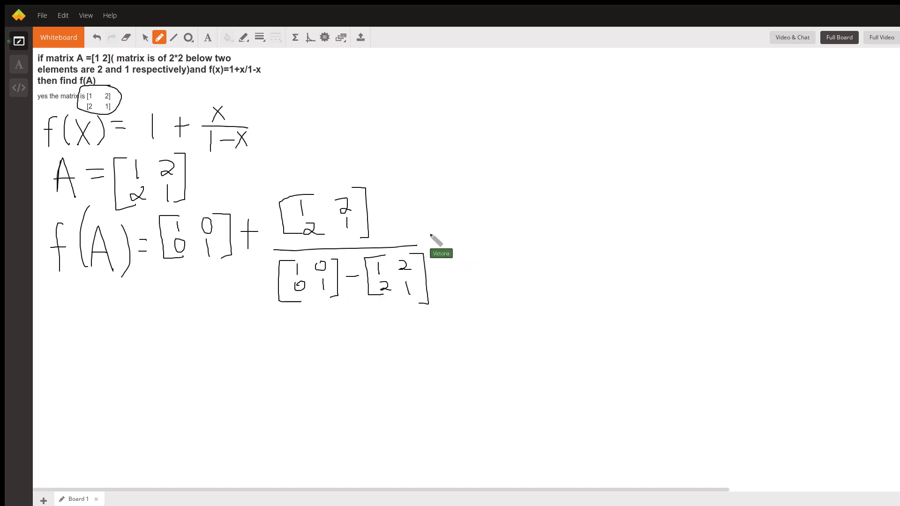
pyautogui.moveTo(422, 230); pyautogui.dragTo(450, 239)
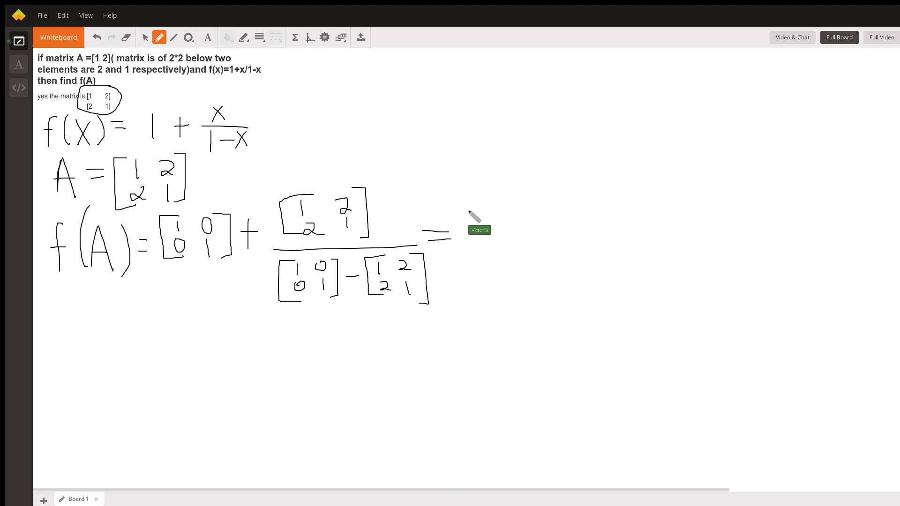
# Write = [1 0; 0 1] + with [1 2; 2 1] as the numerator over a fraction bar.
pyautogui.moveTo(472, 210)
pyautogui.mouseDown()
pyautogui.moveTo(459, 234)
pyautogui.moveTo(472, 252)
pyautogui.mouseUp()
pyautogui.moveTo(470, 219)
pyautogui.mouseDown()
pyautogui.moveTo(471, 232)
pyautogui.moveTo(490, 222)
pyautogui.moveTo(482, 239)
pyautogui.moveTo(497, 253)
pyautogui.mouseUp()
pyautogui.moveTo(496, 208)
pyautogui.mouseDown()
pyautogui.moveTo(508, 206)
pyautogui.moveTo(515, 255)
pyautogui.mouseUp()
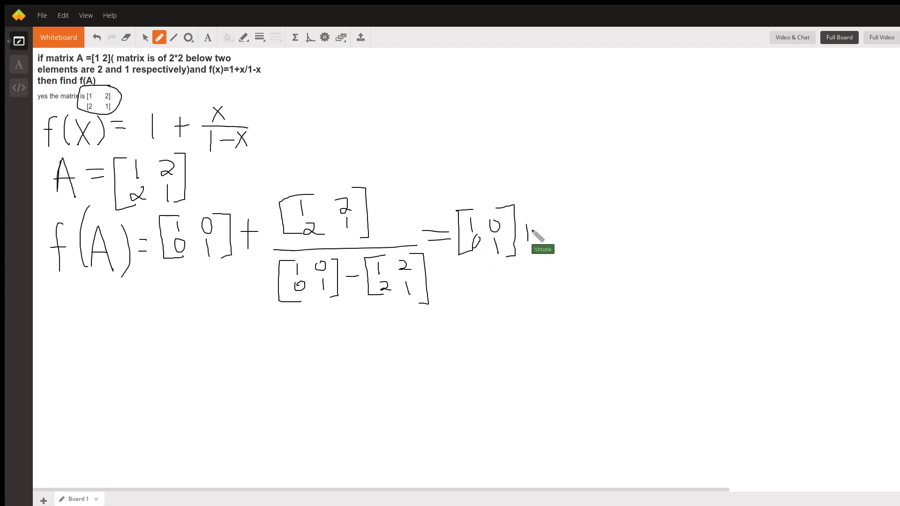
pyautogui.moveTo(563, 201)
pyautogui.mouseDown()
pyautogui.moveTo(541, 207)
pyautogui.moveTo(559, 244)
pyautogui.mouseUp()
pyautogui.moveTo(554, 211); pyautogui.dragTo(555, 220)
pyautogui.moveTo(583, 224); pyautogui.dragTo(584, 234)
pyautogui.moveTo(585, 201)
pyautogui.mouseDown()
pyautogui.moveTo(586, 241)
pyautogui.moveTo(602, 247)
pyautogui.mouseUp()
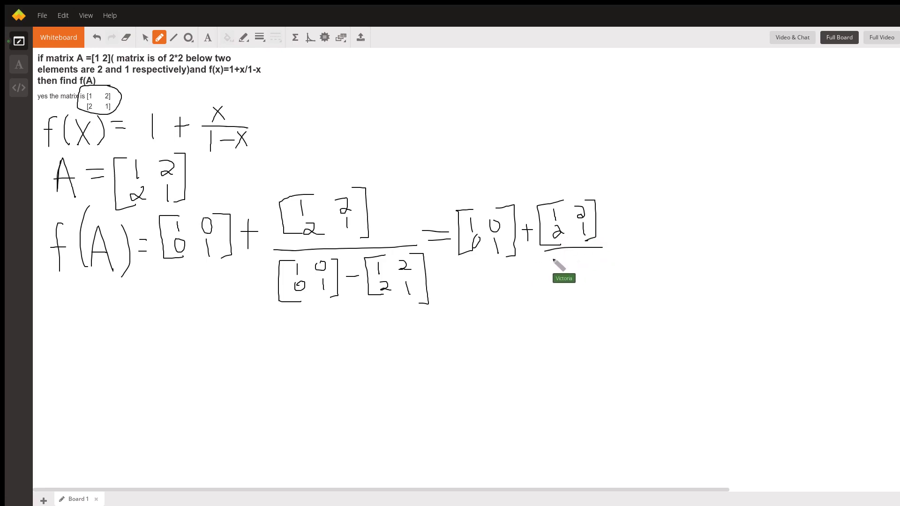
# Write the simplified denominator [0 −2; −2 0] under the fraction bar.
pyautogui.moveTo(552, 259)
pyautogui.mouseDown()
pyautogui.moveTo(544, 276)
pyautogui.moveTo(559, 293)
pyautogui.mouseUp()
pyautogui.moveTo(589, 259); pyautogui.dragTo(596, 269)
pyautogui.moveTo(561, 281); pyautogui.dragTo(572, 289)
pyautogui.moveTo(592, 279)
pyautogui.mouseDown()
pyautogui.moveTo(603, 267)
pyautogui.moveTo(603, 307)
pyautogui.moveTo(594, 311)
pyautogui.mouseUp()
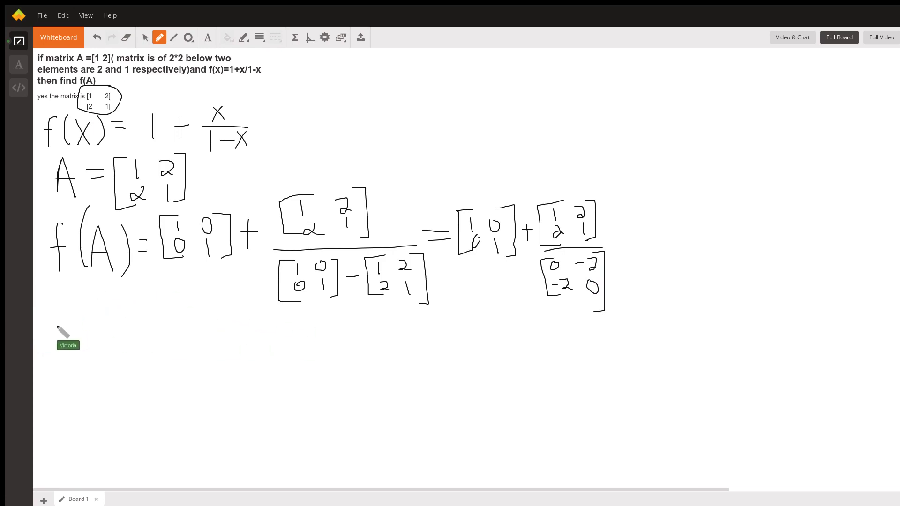
# Write B = [0 −2; −2 0], then A/B = AB⁻¹, and start B⁻¹ to the right.
pyautogui.moveTo(56, 300)
pyautogui.mouseDown()
pyautogui.moveTo(56, 334)
pyautogui.moveTo(89, 314)
pyautogui.moveTo(114, 346)
pyautogui.moveTo(130, 324)
pyautogui.moveTo(167, 317)
pyautogui.moveTo(131, 317)
pyautogui.mouseUp()
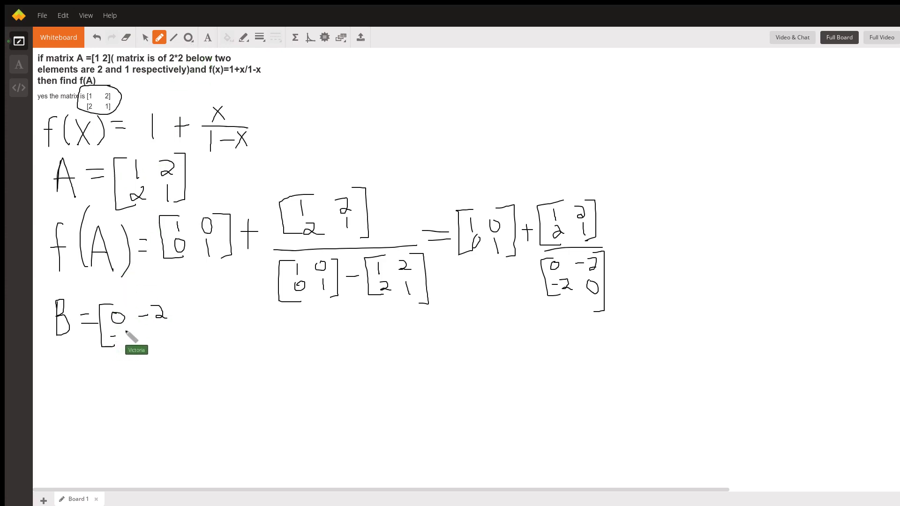
pyautogui.moveTo(121, 331)
pyautogui.mouseDown()
pyautogui.moveTo(136, 340)
pyautogui.moveTo(154, 331)
pyautogui.moveTo(176, 339)
pyautogui.moveTo(164, 348)
pyautogui.mouseUp()
pyautogui.moveTo(237, 349)
pyautogui.mouseDown()
pyautogui.moveTo(221, 338)
pyautogui.moveTo(241, 332)
pyautogui.moveTo(263, 343)
pyautogui.moveTo(227, 369)
pyautogui.mouseUp()
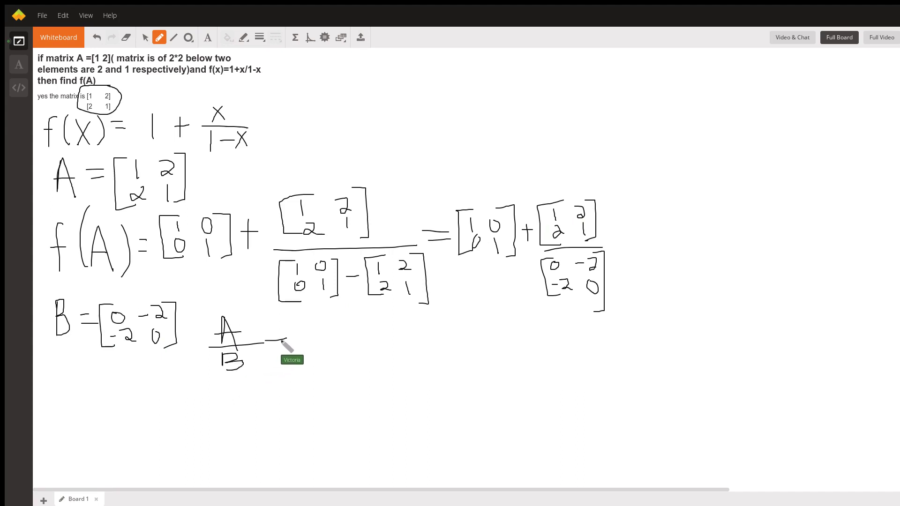
pyautogui.moveTo(265, 349)
pyautogui.mouseDown()
pyautogui.moveTo(315, 330)
pyautogui.moveTo(323, 346)
pyautogui.moveTo(327, 333)
pyautogui.moveTo(340, 347)
pyautogui.moveTo(364, 317)
pyautogui.moveTo(369, 323)
pyautogui.mouseUp()
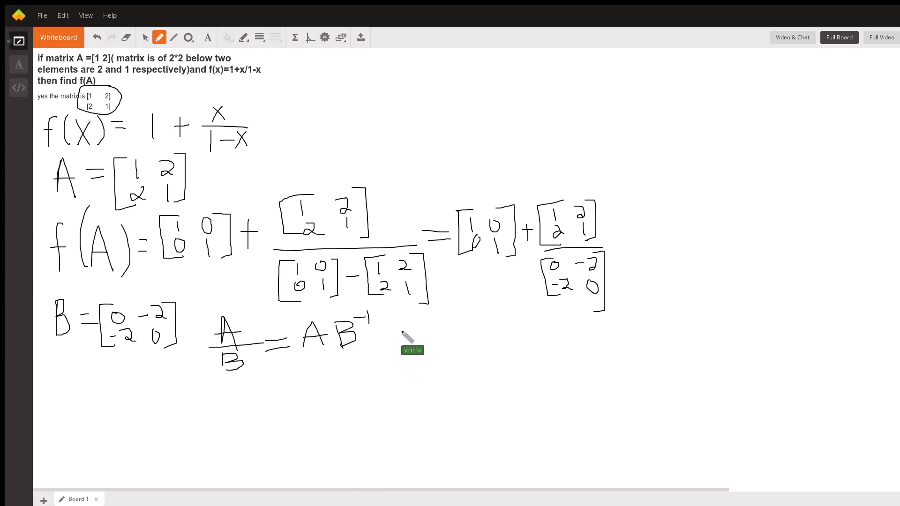
pyautogui.moveTo(415, 354)
pyautogui.mouseDown()
pyautogui.moveTo(414, 323)
pyautogui.moveTo(424, 339)
pyautogui.moveTo(416, 355)
pyautogui.mouseUp()
# Write B⁻¹ = 1/(−4) times the matrix with 0 and 2 entries.
pyautogui.moveTo(434, 322)
pyautogui.mouseDown()
pyautogui.moveTo(447, 320)
pyautogui.moveTo(464, 346)
pyautogui.mouseUp()
pyautogui.moveTo(488, 332); pyautogui.dragTo(489, 351)
pyautogui.moveTo(476, 304); pyautogui.dragTo(476, 323)
pyautogui.moveTo(466, 323)
pyautogui.mouseDown()
pyautogui.moveTo(506, 304)
pyautogui.moveTo(497, 305)
pyautogui.moveTo(504, 350)
pyautogui.mouseUp()
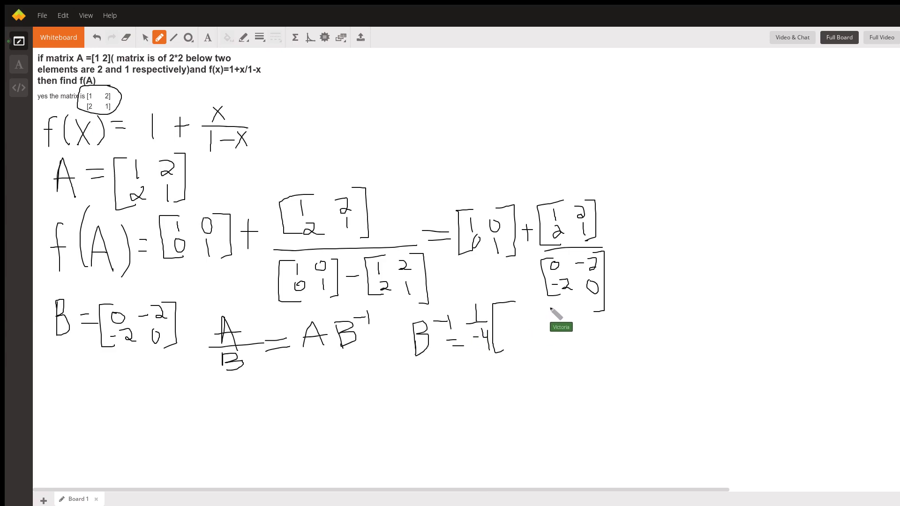
pyautogui.moveTo(542, 306); pyautogui.dragTo(551, 359)
pyautogui.moveTo(508, 309)
pyautogui.mouseDown()
pyautogui.moveTo(502, 324)
pyautogui.moveTo(516, 317)
pyautogui.moveTo(509, 309)
pyautogui.mouseUp()
pyautogui.moveTo(539, 334); pyautogui.dragTo(538, 339)
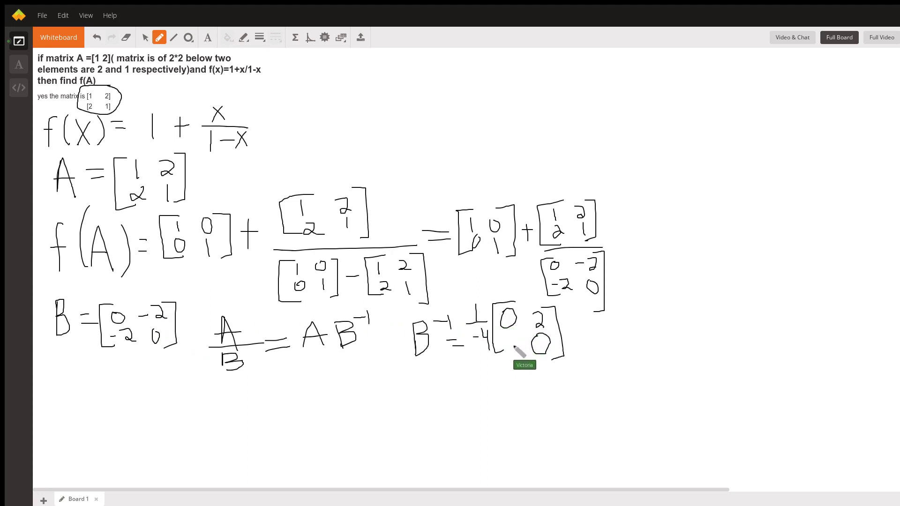
pyautogui.moveTo(502, 333); pyautogui.dragTo(515, 348)
# Undo a stray stroke and write B⁻¹ = [0 −½; −½ 0] on the line below.
pyautogui.moveTo(402, 366); pyautogui.dragTo(409, 435)
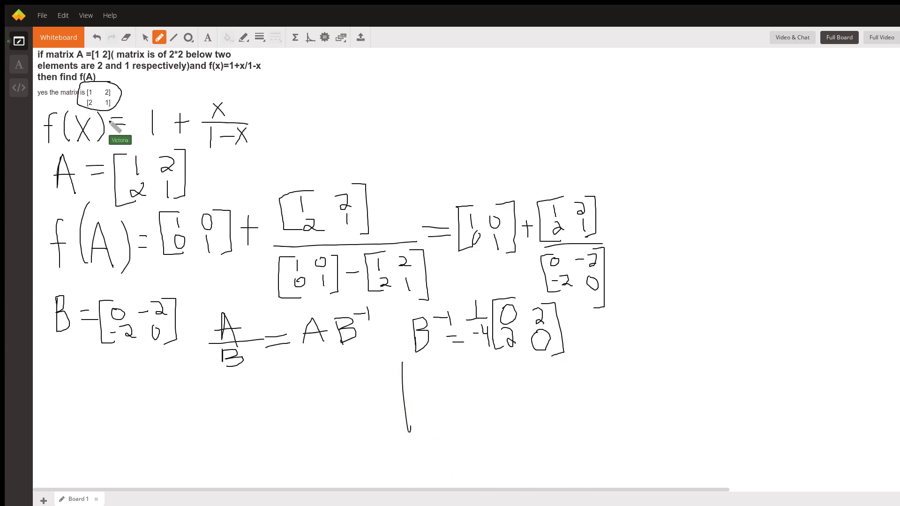
pyautogui.hotkey('ctrl', 'z')
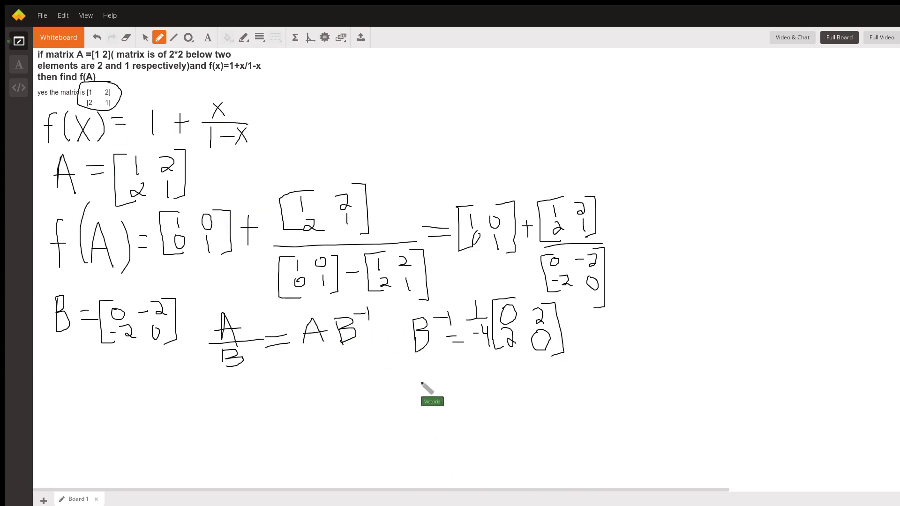
pyautogui.moveTo(419, 368); pyautogui.dragTo(419, 406)
pyautogui.moveTo(420, 371); pyautogui.dragTo(421, 406)
pyautogui.moveTo(445, 364)
pyautogui.mouseDown()
pyautogui.moveTo(446, 382)
pyautogui.moveTo(463, 388)
pyautogui.moveTo(477, 367)
pyautogui.moveTo(474, 406)
pyautogui.moveTo(496, 414)
pyautogui.mouseUp()
pyautogui.moveTo(501, 375); pyautogui.dragTo(492, 382)
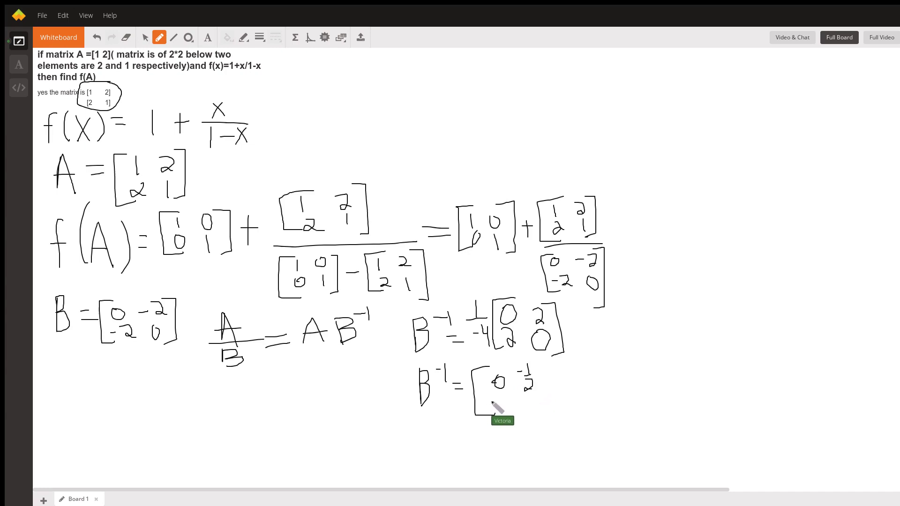
pyautogui.moveTo(501, 394)
pyautogui.mouseDown()
pyautogui.moveTo(513, 413)
pyautogui.moveTo(531, 399)
pyautogui.mouseUp()
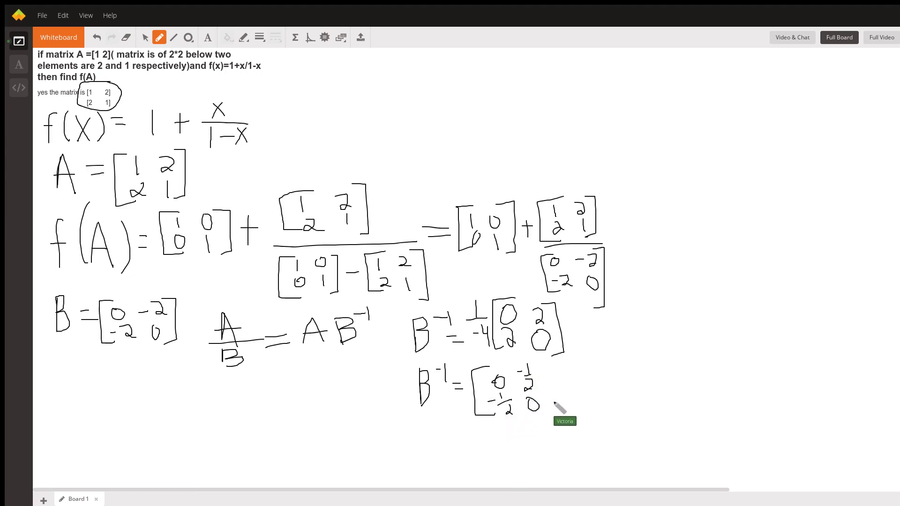
pyautogui.moveTo(534, 367); pyautogui.dragTo(545, 411)
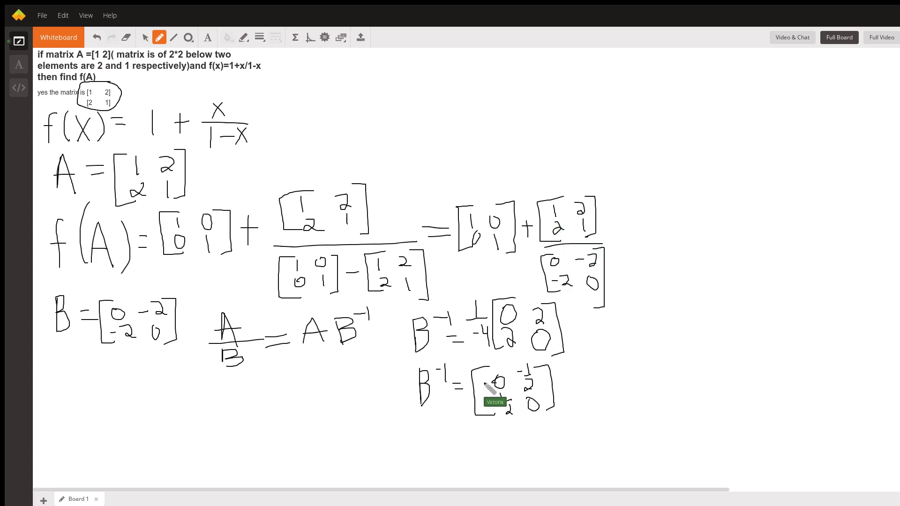
pyautogui.moveTo(488, 403); pyautogui.dragTo(494, 402)
pyautogui.moveTo(503, 397); pyautogui.dragTo(503, 402)
pyautogui.moveTo(498, 405); pyautogui.dragTo(515, 399)
# Add a blank Board 2 and write f(A) = [1 0; 0 1] + [1 2; 2 1] times B⁻¹.
pyautogui.click(44, 500)
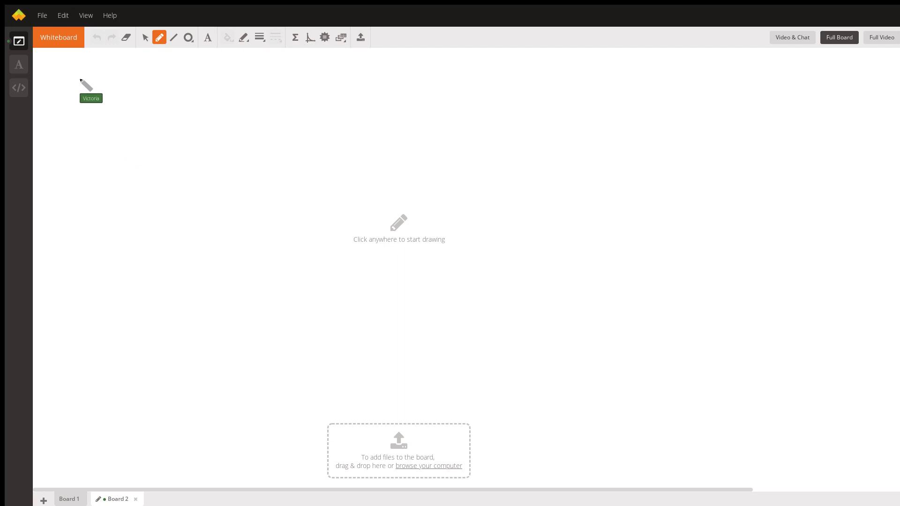
pyautogui.moveTo(86, 74)
pyautogui.mouseDown()
pyautogui.moveTo(76, 105)
pyautogui.moveTo(85, 88)
pyautogui.moveTo(93, 96)
pyautogui.moveTo(113, 84)
pyautogui.moveTo(131, 107)
pyautogui.moveTo(161, 80)
pyautogui.moveTo(163, 89)
pyautogui.mouseUp()
pyautogui.moveTo(198, 65)
pyautogui.mouseDown()
pyautogui.moveTo(180, 86)
pyautogui.moveTo(194, 101)
pyautogui.mouseUp()
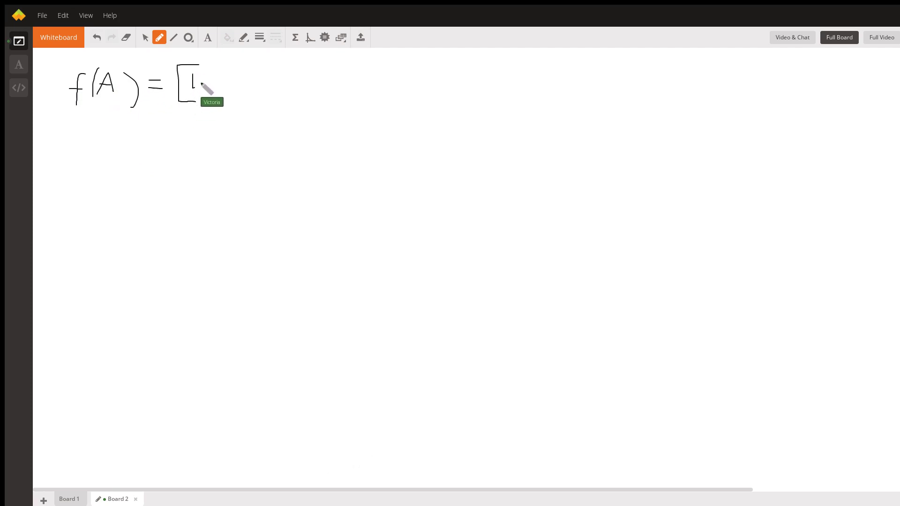
pyautogui.moveTo(222, 72)
pyautogui.mouseDown()
pyautogui.moveTo(227, 99)
pyautogui.moveTo(229, 64)
pyautogui.moveTo(237, 80)
pyautogui.moveTo(233, 106)
pyautogui.mouseUp()
pyautogui.moveTo(251, 73)
pyautogui.mouseDown()
pyautogui.moveTo(253, 90)
pyautogui.moveTo(277, 62)
pyautogui.moveTo(271, 94)
pyautogui.moveTo(281, 100)
pyautogui.mouseUp()
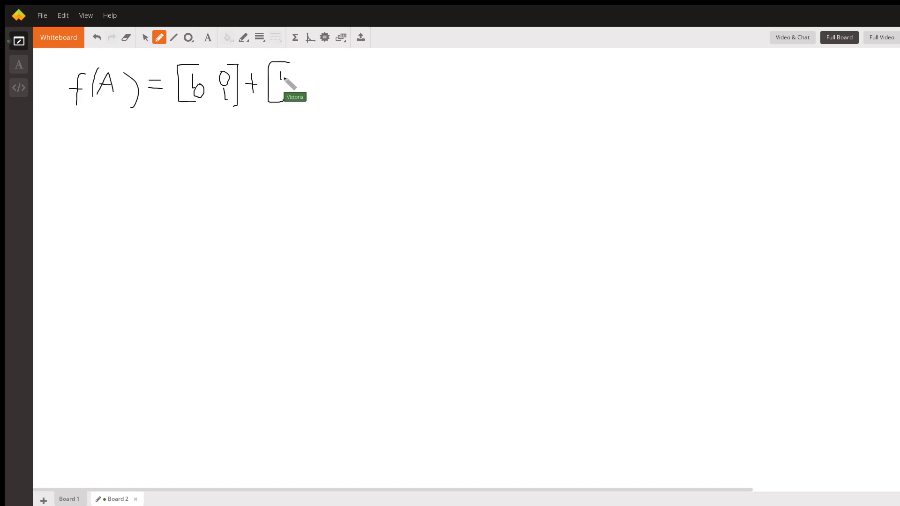
pyautogui.moveTo(280, 88); pyautogui.dragTo(289, 98)
pyautogui.moveTo(305, 61)
pyautogui.mouseDown()
pyautogui.moveTo(323, 76)
pyautogui.moveTo(310, 105)
pyautogui.mouseUp()
pyautogui.moveTo(347, 60)
pyautogui.mouseDown()
pyautogui.moveTo(333, 92)
pyautogui.moveTo(347, 101)
pyautogui.mouseUp()
# Label the terms I + AB⁻¹ beneath and fill in B⁻¹'s −½ and 0 entries.
pyautogui.moveTo(201, 113); pyautogui.dragTo(201, 132)
pyautogui.moveTo(253, 121)
pyautogui.mouseDown()
pyautogui.moveTo(256, 134)
pyautogui.moveTo(273, 123)
pyautogui.moveTo(326, 135)
pyautogui.moveTo(350, 125)
pyautogui.mouseUp()
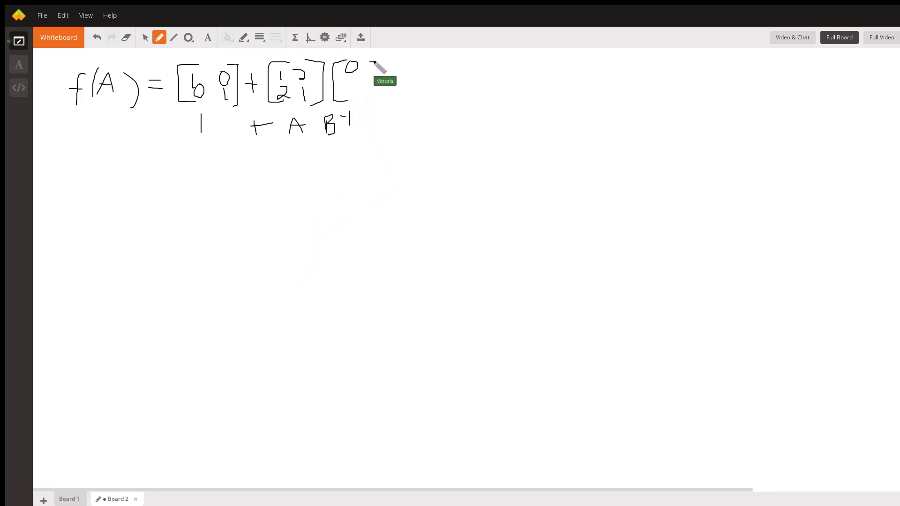
pyautogui.moveTo(382, 54)
pyautogui.mouseDown()
pyautogui.moveTo(375, 82)
pyautogui.moveTo(344, 88)
pyautogui.mouseUp()
pyautogui.moveTo(379, 89); pyautogui.dragTo(390, 58)
pyautogui.moveTo(146, 167)
pyautogui.mouseDown()
pyautogui.moveTo(184, 155)
pyautogui.moveTo(186, 201)
pyautogui.mouseUp()
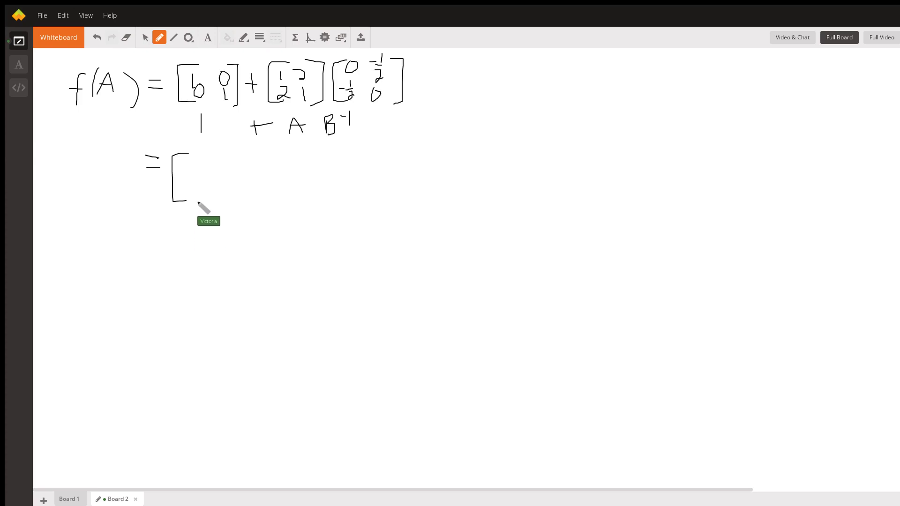
# On the second line, write [1 0; 0 1] + the product matrix [−1 −½; −½ −1].
pyautogui.moveTo(187, 161)
pyautogui.mouseDown()
pyautogui.moveTo(186, 176)
pyautogui.moveTo(214, 161)
pyautogui.moveTo(185, 193)
pyautogui.moveTo(210, 185)
pyautogui.moveTo(211, 197)
pyautogui.mouseUp()
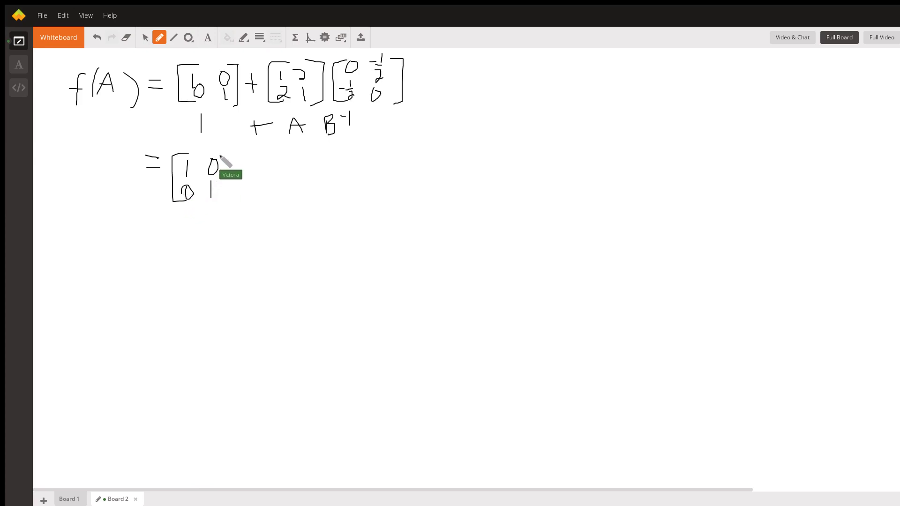
pyautogui.moveTo(220, 149); pyautogui.dragTo(221, 204)
pyautogui.moveTo(246, 168)
pyautogui.mouseDown()
pyautogui.moveTo(246, 192)
pyautogui.moveTo(264, 181)
pyautogui.mouseUp()
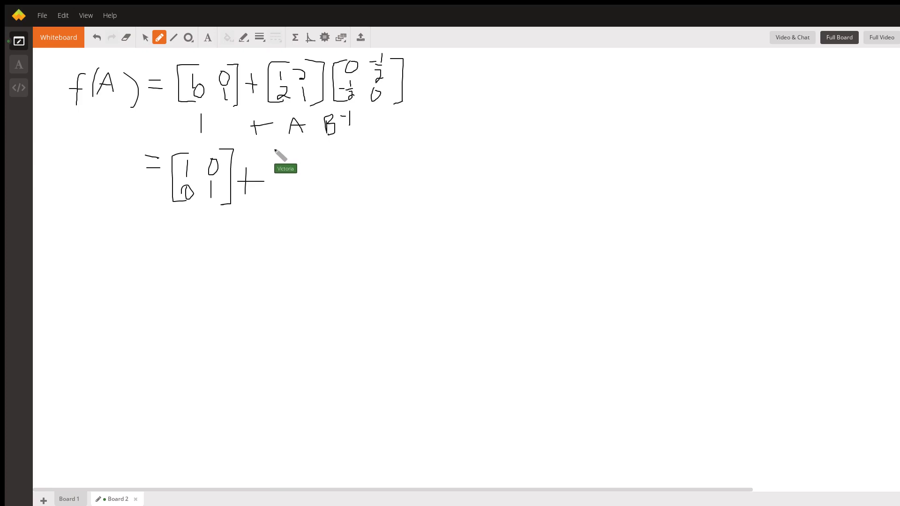
pyautogui.moveTo(287, 149)
pyautogui.mouseDown()
pyautogui.moveTo(275, 185)
pyautogui.moveTo(295, 189)
pyautogui.mouseUp()
pyautogui.moveTo(293, 150); pyautogui.dragTo(293, 171)
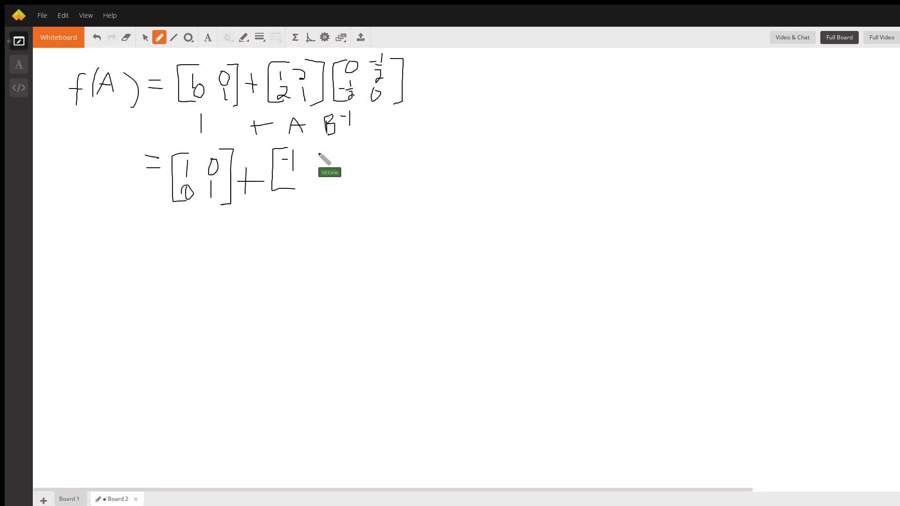
pyautogui.moveTo(310, 156)
pyautogui.mouseDown()
pyautogui.moveTo(331, 155)
pyautogui.moveTo(340, 172)
pyautogui.mouseUp()
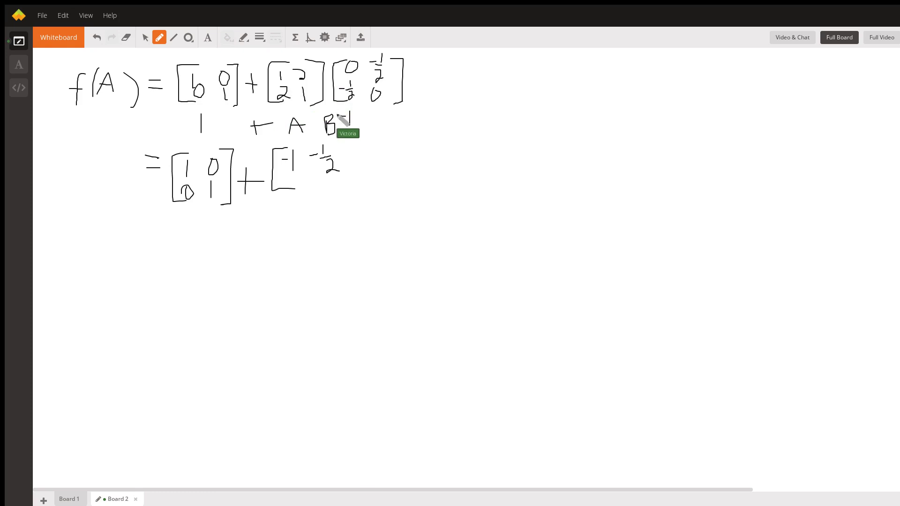
pyautogui.moveTo(285, 177); pyautogui.dragTo(291, 177)
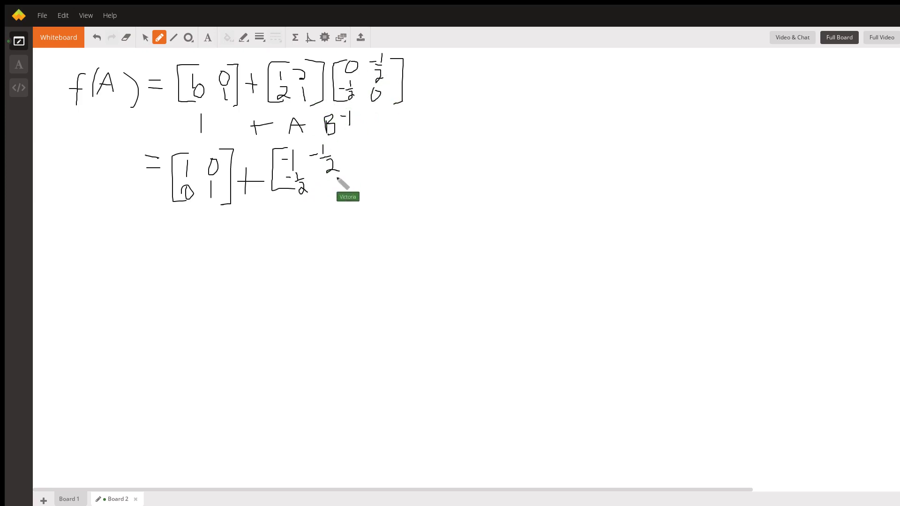
pyautogui.moveTo(327, 160); pyautogui.dragTo(339, 171)
pyautogui.moveTo(336, 177); pyautogui.dragTo(338, 195)
pyautogui.moveTo(336, 145)
pyautogui.mouseDown()
pyautogui.moveTo(357, 155)
pyautogui.moveTo(363, 193)
pyautogui.moveTo(347, 197)
pyautogui.mouseUp()
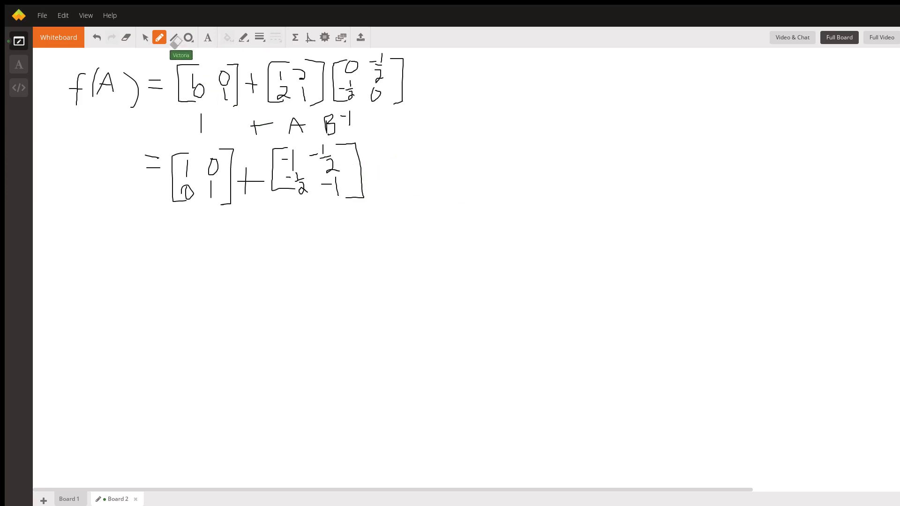
# Write the final answer = [0 −½; −½ 0] on the third line of Board 2.
pyautogui.moveTo(147, 231); pyautogui.dragTo(163, 249)
pyautogui.moveTo(189, 187); pyautogui.dragTo(189, 188)
pyautogui.moveTo(224, 219)
pyautogui.mouseDown()
pyautogui.moveTo(186, 221)
pyautogui.moveTo(183, 250)
pyautogui.moveTo(204, 280)
pyautogui.moveTo(223, 285)
pyautogui.mouseUp()
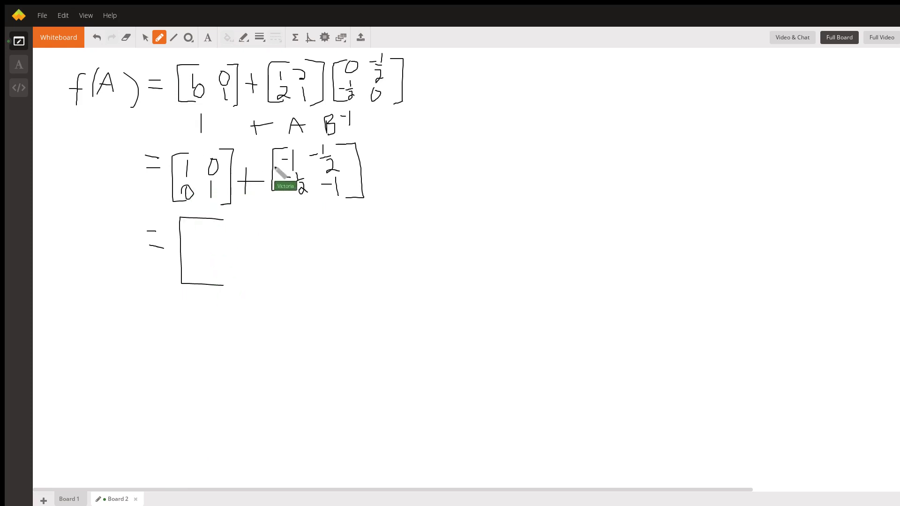
pyautogui.moveTo(216, 233); pyautogui.dragTo(218, 229)
pyautogui.moveTo(289, 208)
pyautogui.mouseDown()
pyautogui.moveTo(288, 232)
pyautogui.moveTo(300, 231)
pyautogui.moveTo(294, 254)
pyautogui.mouseUp()
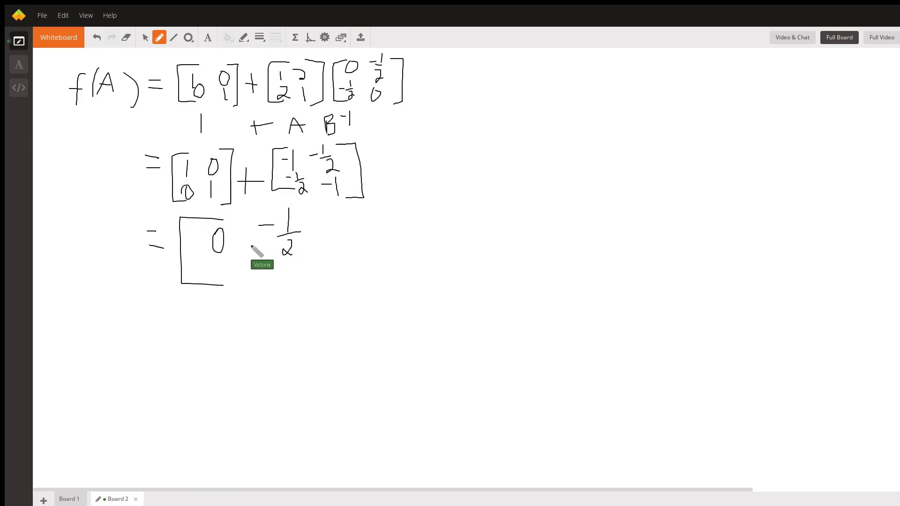
pyautogui.moveTo(206, 267)
pyautogui.mouseDown()
pyautogui.moveTo(248, 266)
pyautogui.moveTo(247, 284)
pyautogui.mouseUp()
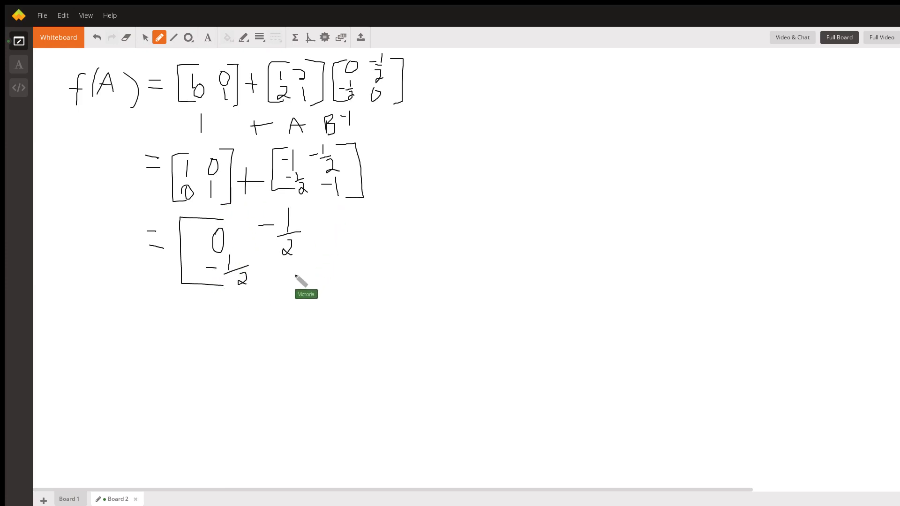
pyautogui.moveTo(291, 259); pyautogui.dragTo(295, 257)
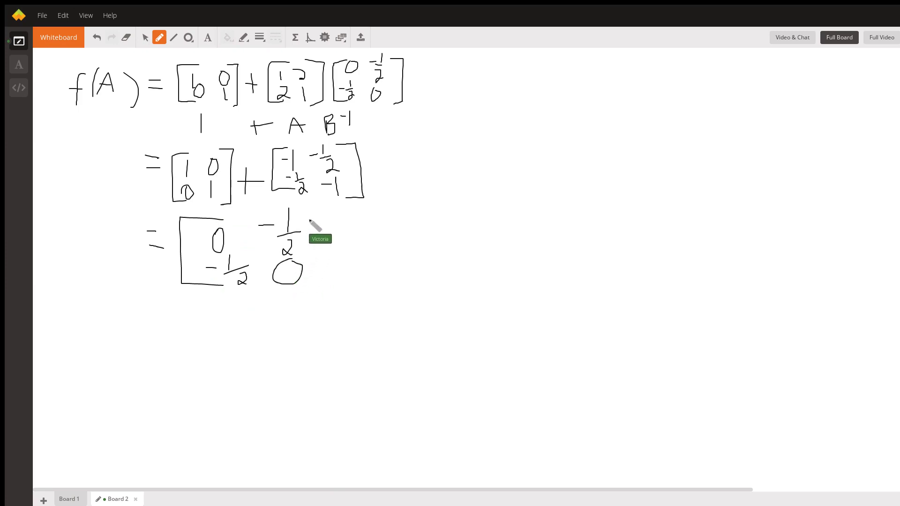